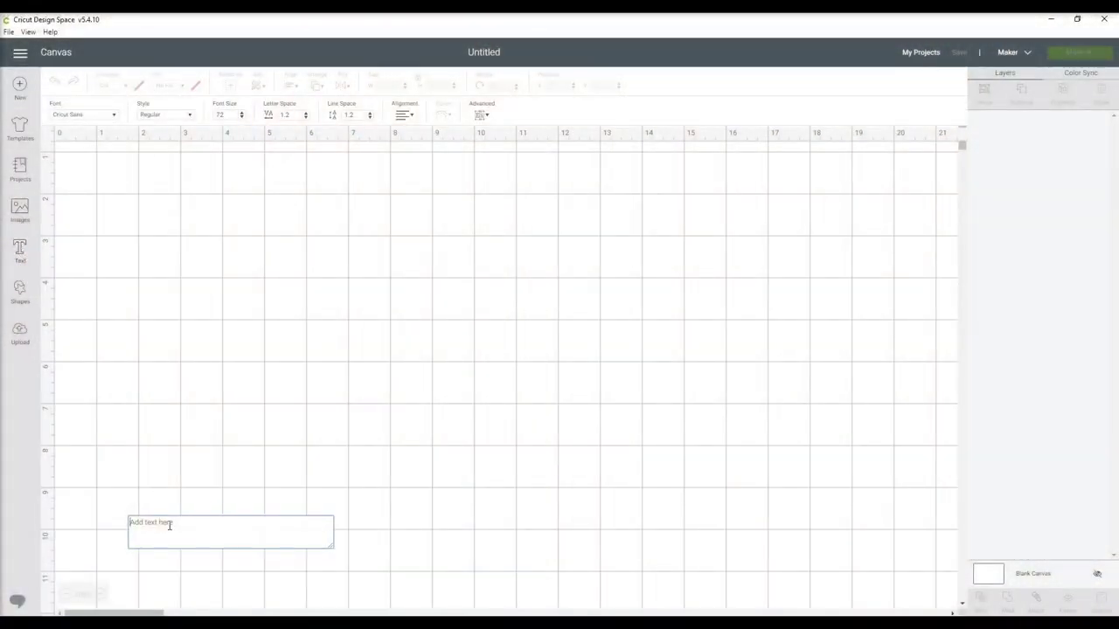
# Set Brittany in Bohemian Script and enlarge it to about 7.6 inches wide, higher on the canvas
pyautogui.click(113, 116)
pyautogui.write('boh')
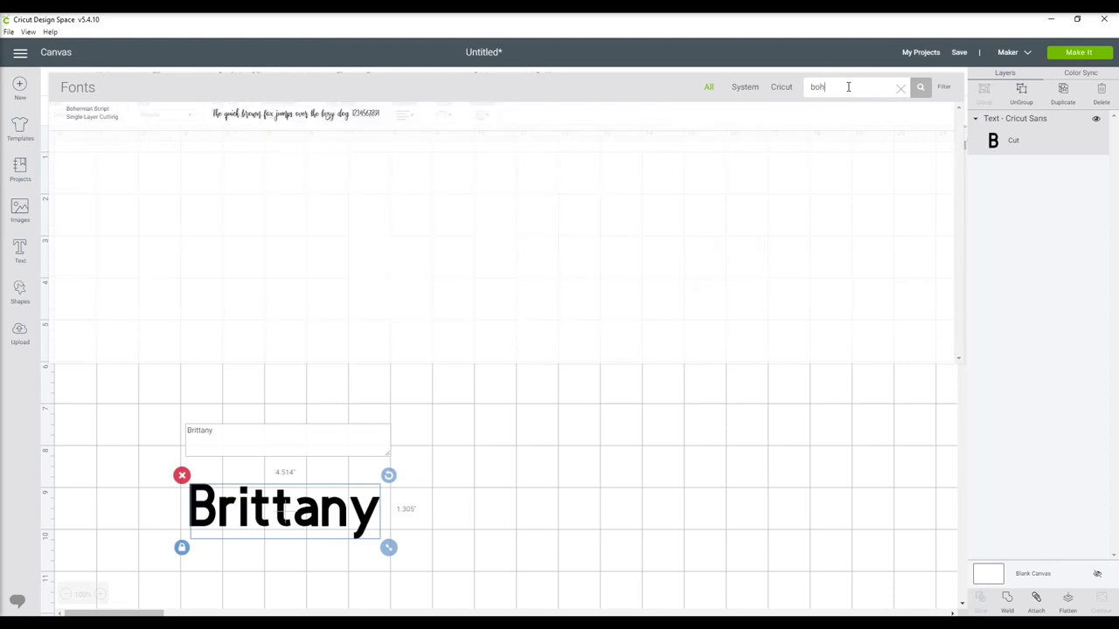
pyautogui.click(291, 119)
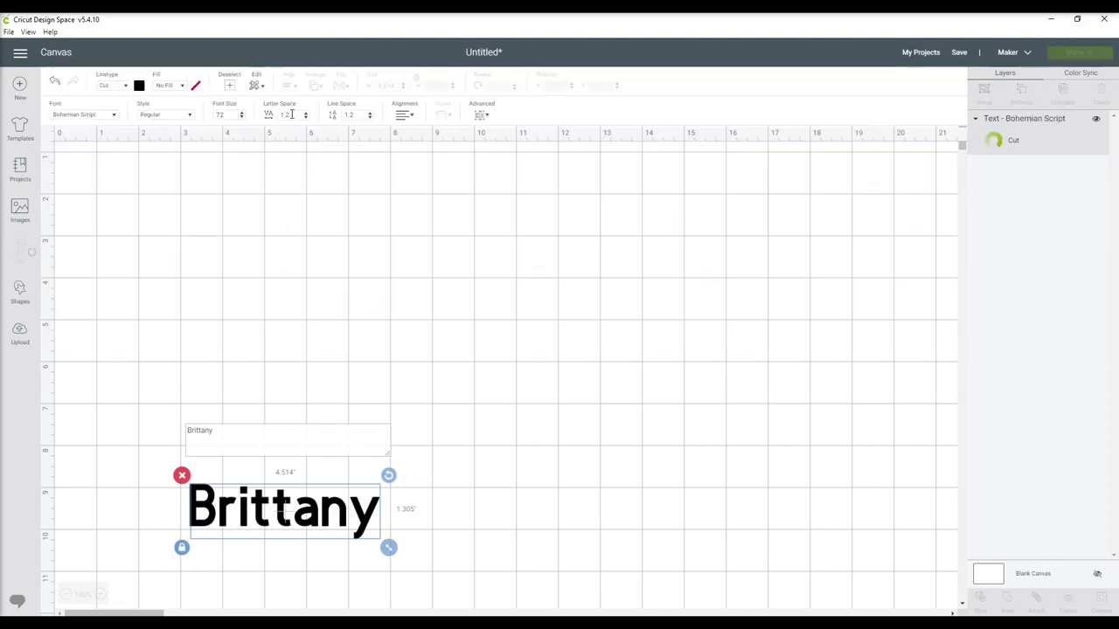
pyautogui.moveTo(300, 522); pyautogui.dragTo(469, 548)
pyautogui.moveTo(341, 479); pyautogui.dragTo(330, 327)
pyautogui.moveTo(457, 392); pyautogui.dragTo(507, 410)
# Ungroup Brittany and slide the r, t, n and y left so all letters touch
pyautogui.click(1028, 106)
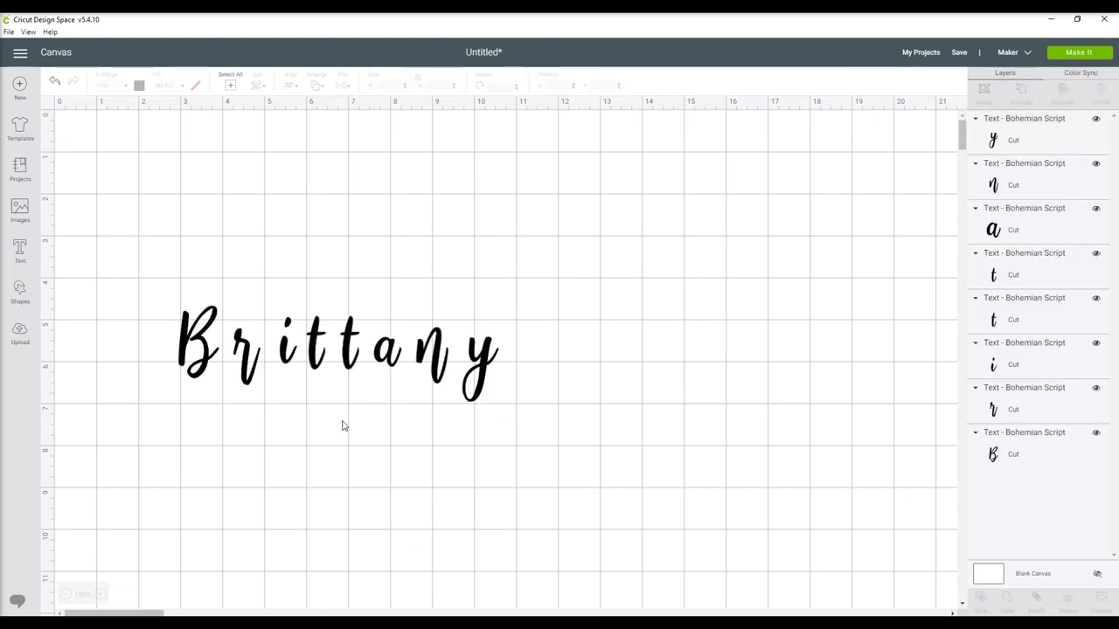
pyautogui.click(266, 354)
pyautogui.moveTo(267, 354); pyautogui.dragTo(307, 357)
pyautogui.click(333, 356)
pyautogui.moveTo(387, 354); pyautogui.dragTo(349, 354)
pyautogui.moveTo(428, 354); pyautogui.dragTo(366, 351)
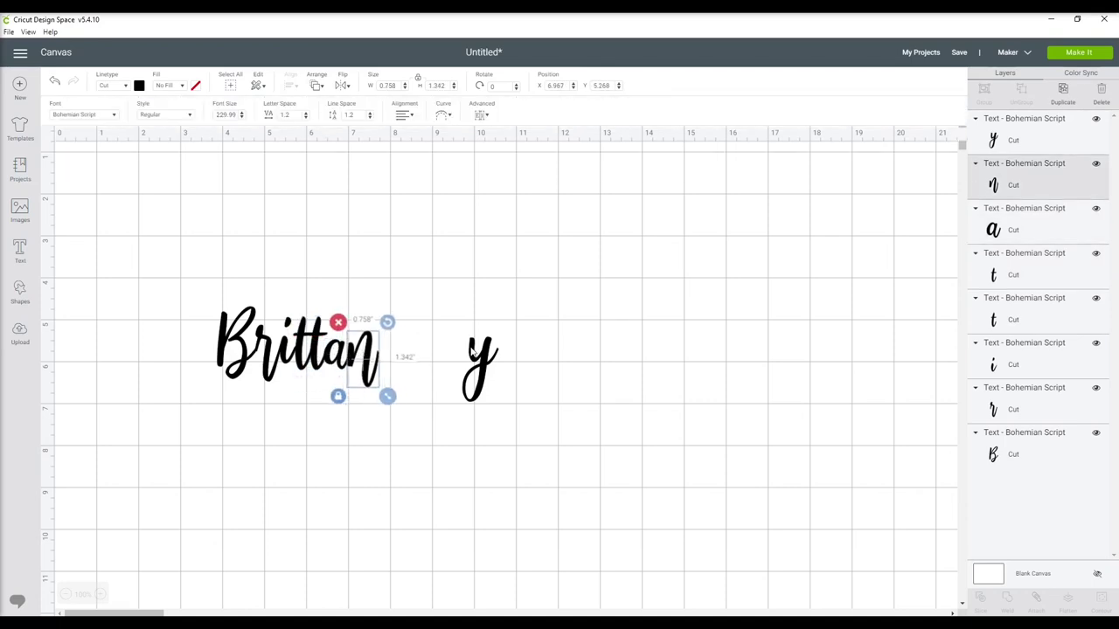
pyautogui.moveTo(481, 367); pyautogui.dragTo(391, 367)
pyautogui.click(458, 374)
pyautogui.moveTo(421, 417); pyautogui.dragTo(229, 317)
pyautogui.click(274, 471)
# Zoom in to check the joins and weld all of Brittany's letters into one shape
pyautogui.click(101, 595)
pyautogui.scroll(-3, 242, 477)
pyautogui.click(403, 411)
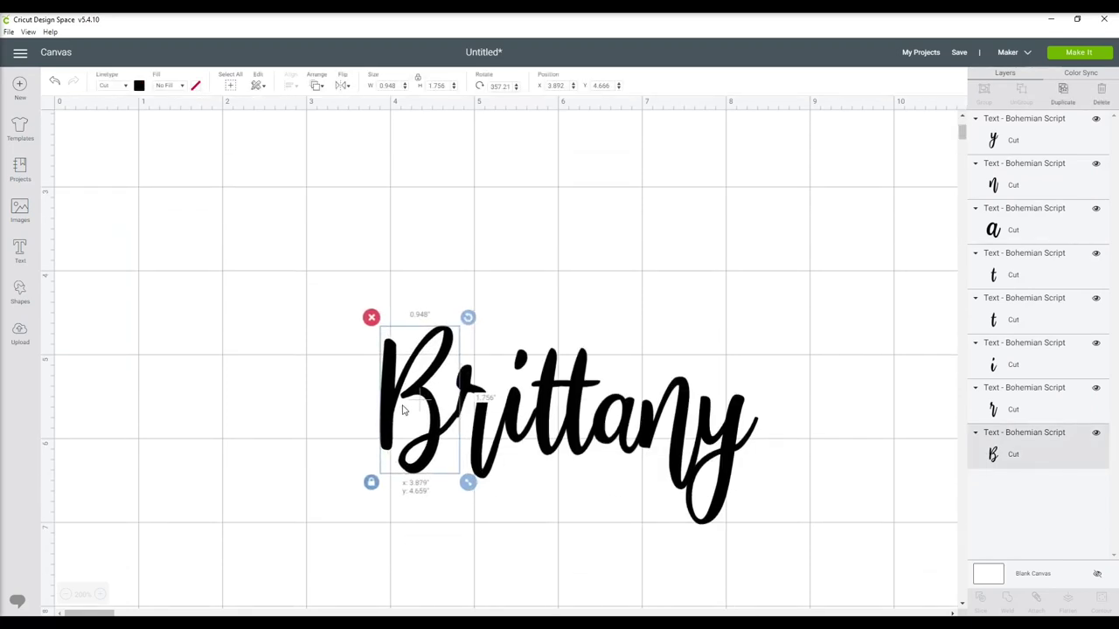
pyautogui.click(324, 397)
pyautogui.moveTo(259, 285)
pyautogui.mouseDown()
pyautogui.moveTo(802, 513)
pyautogui.moveTo(806, 524)
pyautogui.mouseUp()
pyautogui.click(1008, 600)
# Close up the loose e and r of Harper and weld it into one shape
pyautogui.click(67, 595)
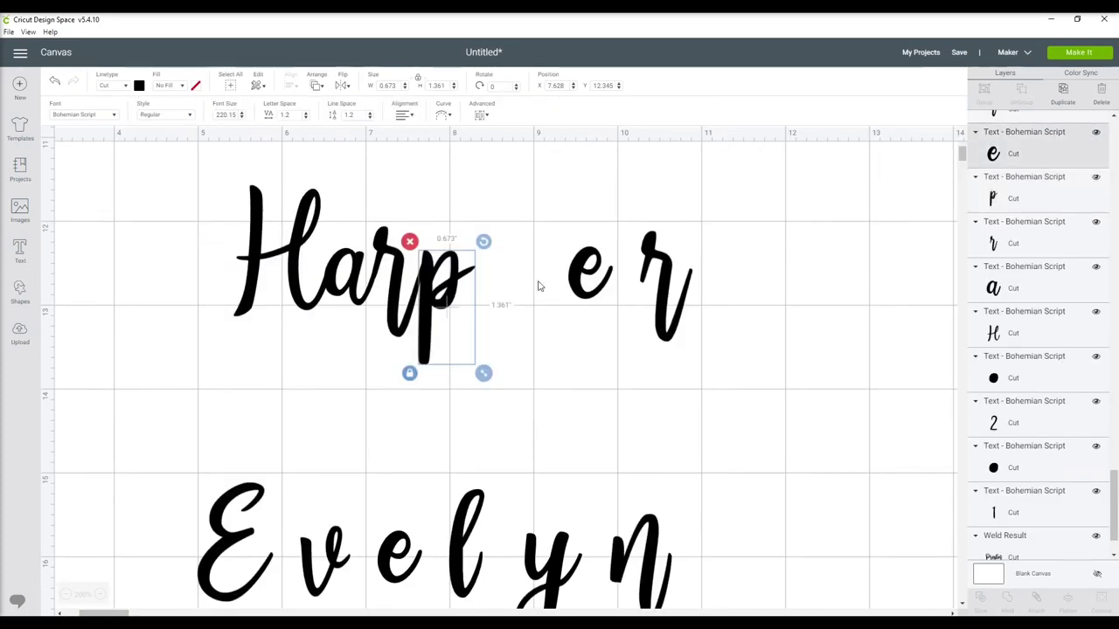
pyautogui.moveTo(519, 270); pyautogui.dragTo(475, 271)
pyautogui.moveTo(661, 274); pyautogui.dragTo(533, 278)
pyautogui.moveTo(220, 266); pyautogui.dragTo(682, 282)
pyautogui.click(1008, 603)
# Push Evelyn's n, e and v together onto 'lyn' and weld Evelyn
pyautogui.scroll(-5, 762, 310)
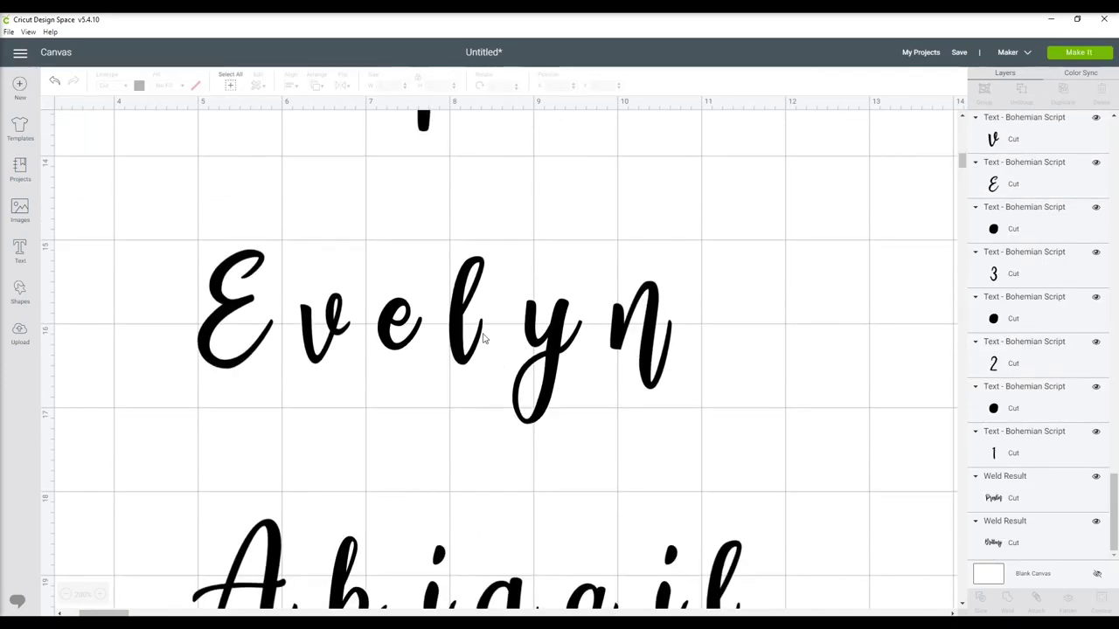
pyautogui.moveTo(568, 333); pyautogui.dragTo(514, 332)
pyautogui.moveTo(625, 335); pyautogui.dragTo(538, 335)
pyautogui.moveTo(397, 325); pyautogui.dragTo(429, 325)
pyautogui.moveTo(331, 325); pyautogui.dragTo(421, 324)
pyautogui.click(234, 308)
pyautogui.moveTo(235, 307); pyautogui.dragTo(313, 308)
pyautogui.click(642, 308)
pyautogui.moveTo(630, 231); pyautogui.dragTo(280, 442)
pyautogui.click(1007, 597)
# Pull Abigail's A, i, g, a, i and l together so the letters connect
pyautogui.scroll(-3, 266, 357)
pyautogui.moveTo(266, 356); pyautogui.dragTo(303, 356)
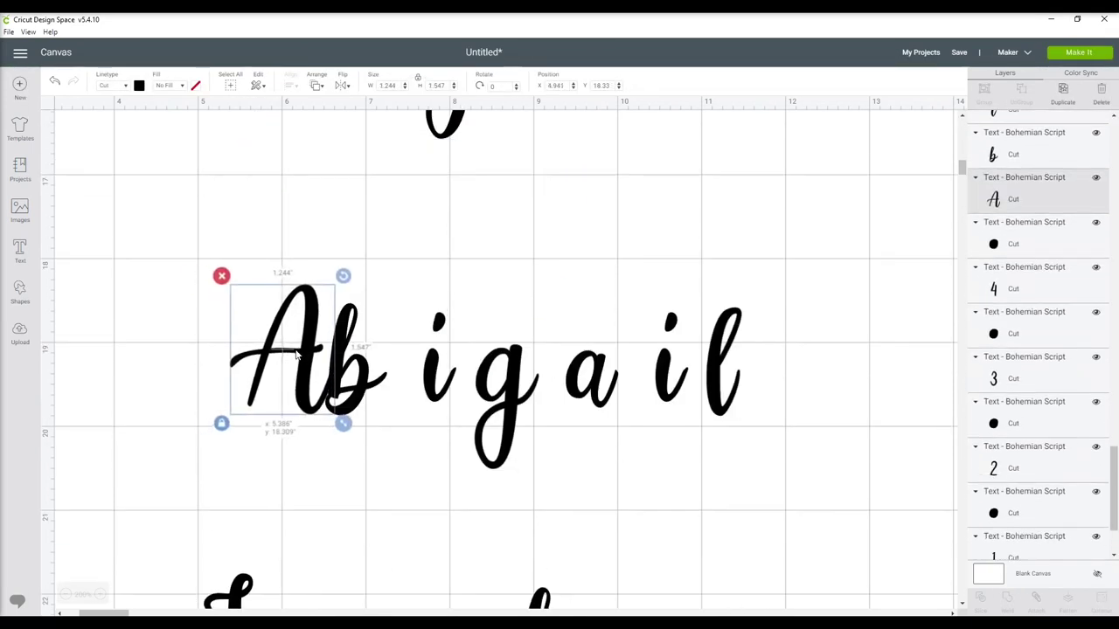
pyautogui.moveTo(437, 367); pyautogui.dragTo(397, 367)
pyautogui.moveTo(525, 384); pyautogui.dragTo(450, 385)
pyautogui.moveTo(591, 380); pyautogui.dragTo(483, 380)
pyautogui.moveTo(669, 384); pyautogui.dragTo(535, 376)
pyautogui.click(505, 393)
pyautogui.moveTo(749, 381); pyautogui.dragTo(229, 382)
# Weld Abigail, then add a hexagon and place it in the top-left corner
pyautogui.click(1007, 598)
pyautogui.scroll(-3, 498, 350)
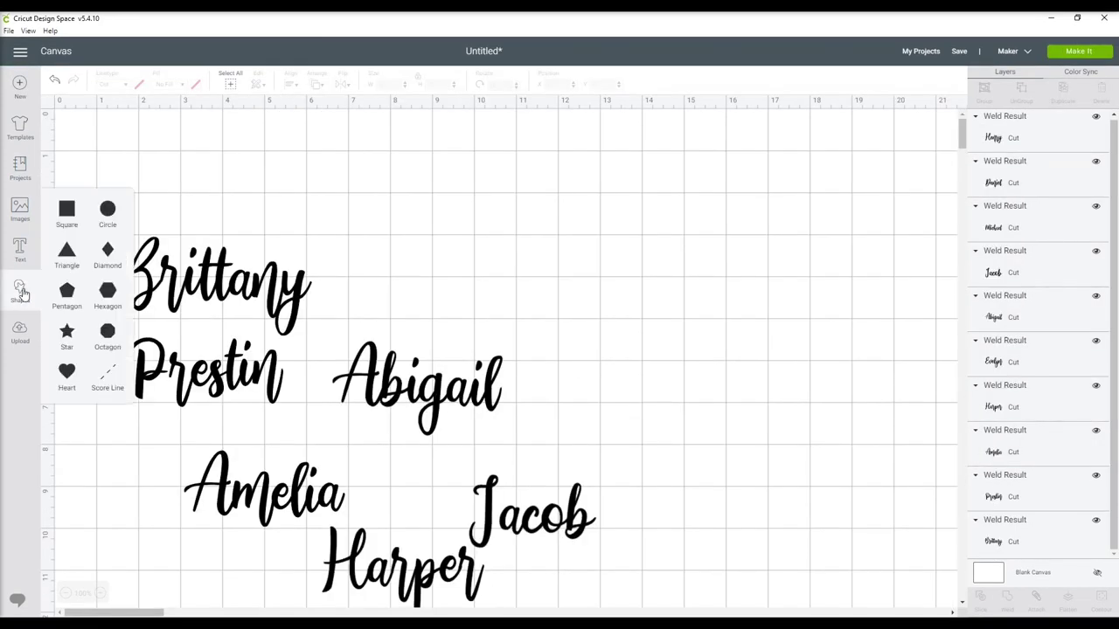
pyautogui.click(111, 301)
pyautogui.moveTo(174, 203); pyautogui.dragTo(116, 160)
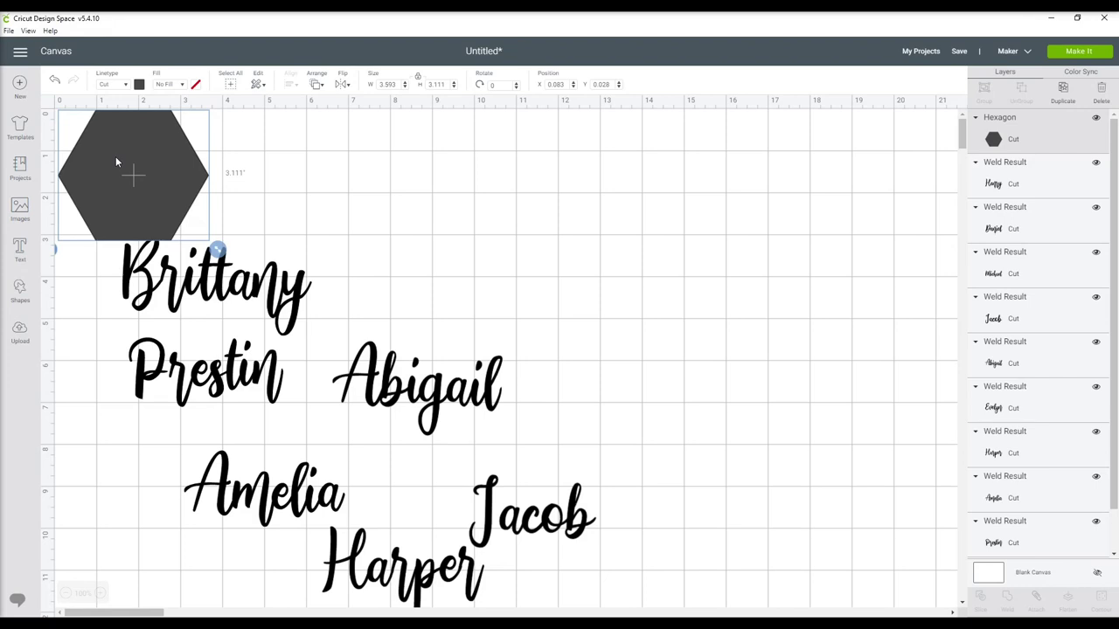
# Shrink the hexagon to about 3.45 × 2.99 inches and colour it white
pyautogui.moveTo(217, 250); pyautogui.dragTo(212, 250)
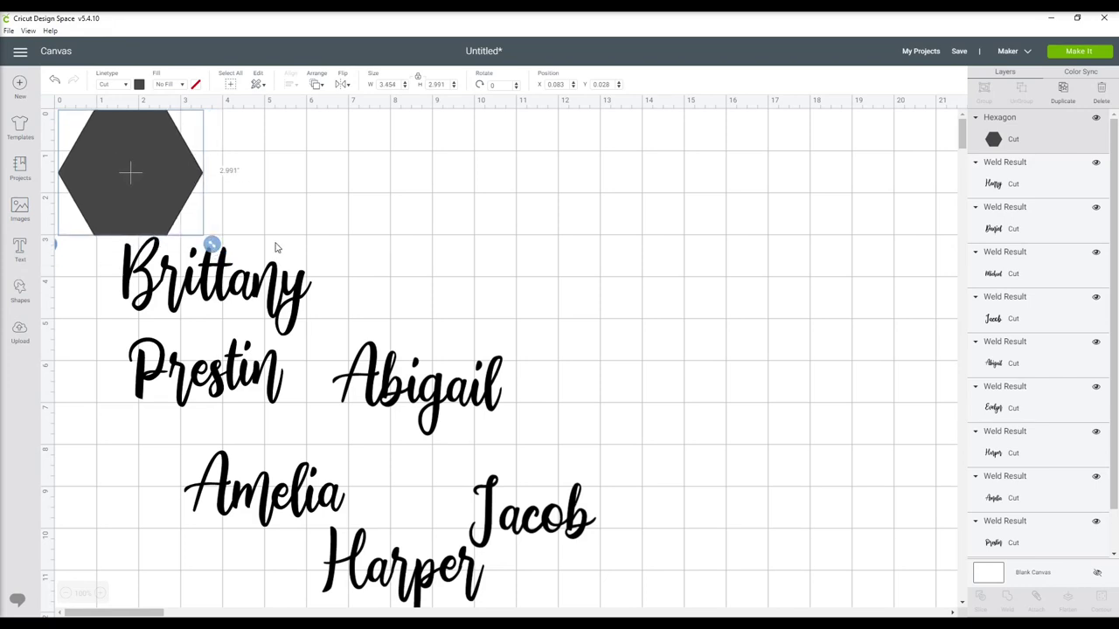
pyautogui.click(139, 84)
pyautogui.click(151, 190)
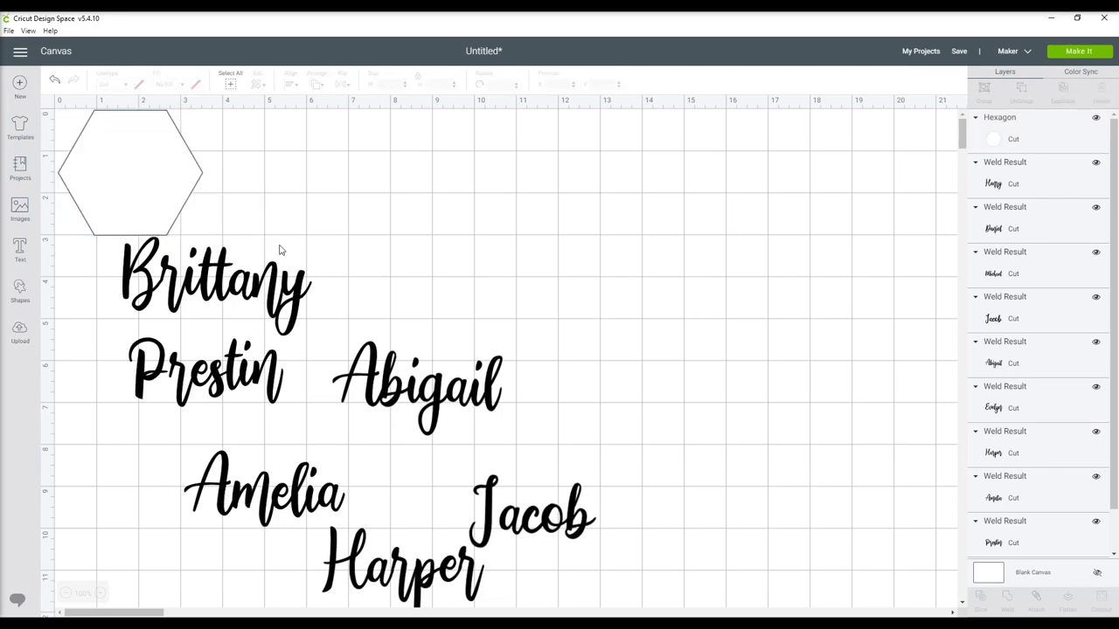
# Shrink Brittany to fit inside the hexagon and bring it in front of it
pyautogui.moveTo(144, 227); pyautogui.dragTo(163, 217)
pyautogui.moveTo(125, 172)
pyautogui.mouseDown()
pyautogui.moveTo(157, 187)
pyautogui.moveTo(128, 168)
pyautogui.mouseUp()
pyautogui.click(223, 270)
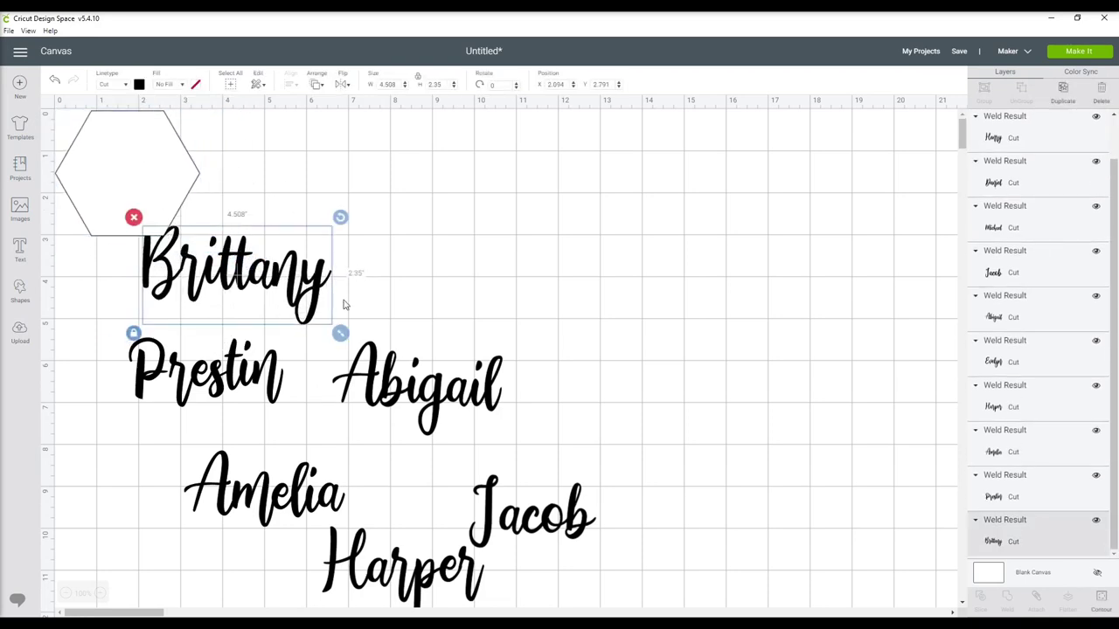
pyautogui.moveTo(339, 331); pyautogui.dragTo(283, 303)
pyautogui.moveTo(206, 259); pyautogui.dragTo(138, 194)
pyautogui.click(317, 83)
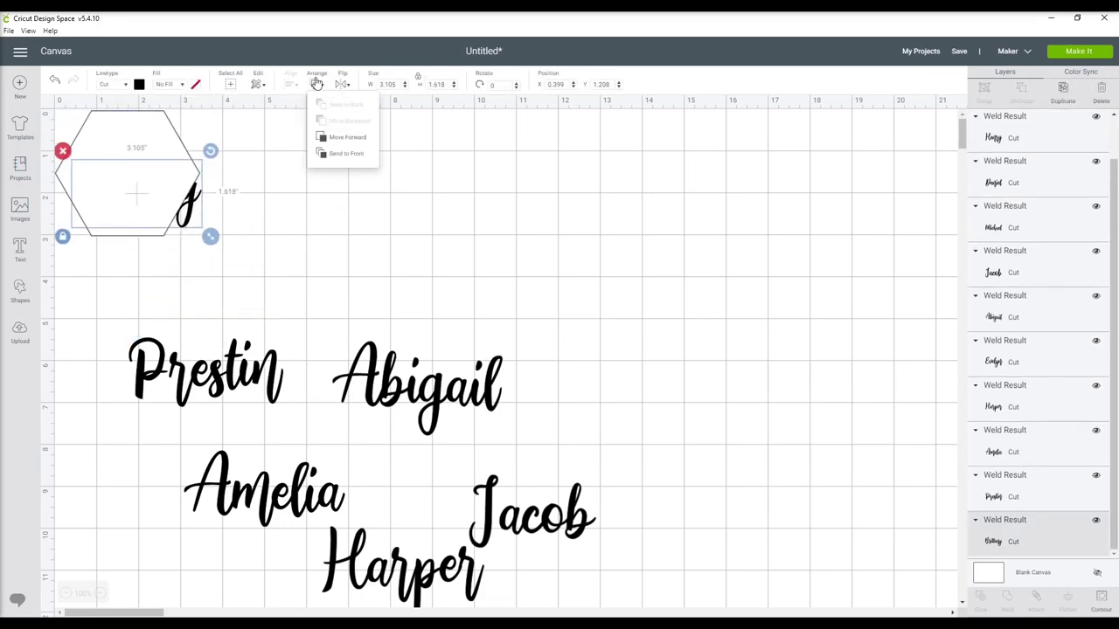
pyautogui.click(330, 154)
# Move the five other names up the layer order and fine-tune Brittany's size inside the hexagon
pyautogui.moveTo(91, 316); pyautogui.dragTo(612, 583)
pyautogui.click(316, 83)
pyautogui.click(321, 137)
pyautogui.click(160, 199)
pyautogui.moveTo(212, 239); pyautogui.dragTo(203, 232)
pyautogui.moveTo(147, 190); pyautogui.dragTo(147, 175)
pyautogui.moveTo(201, 217); pyautogui.dragTo(193, 209)
pyautogui.click(306, 202)
pyautogui.click(171, 185)
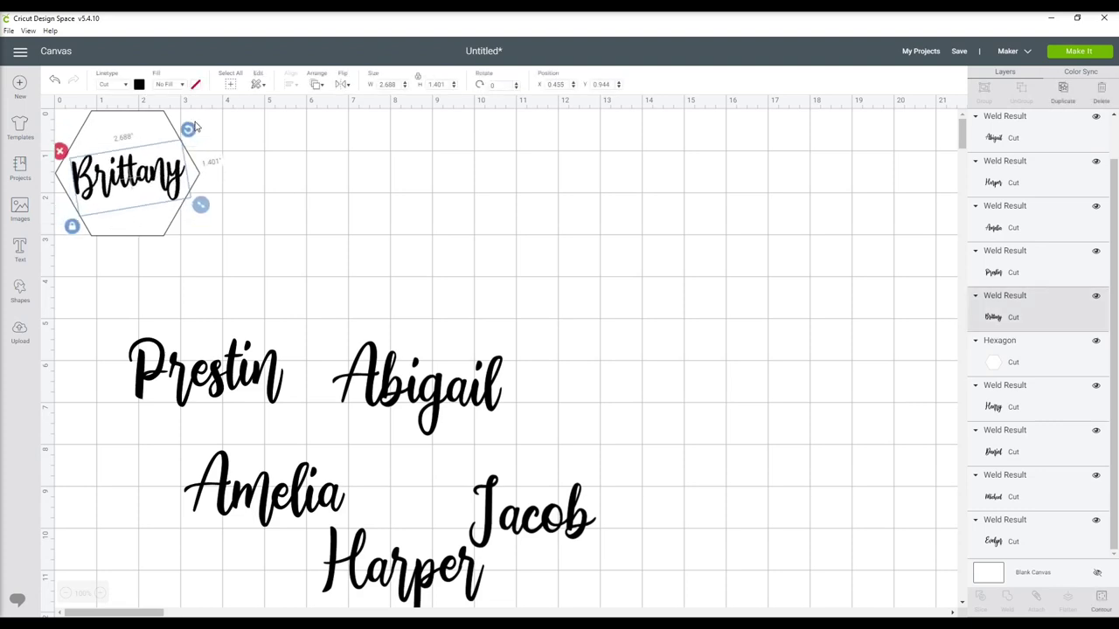
pyautogui.click(259, 193)
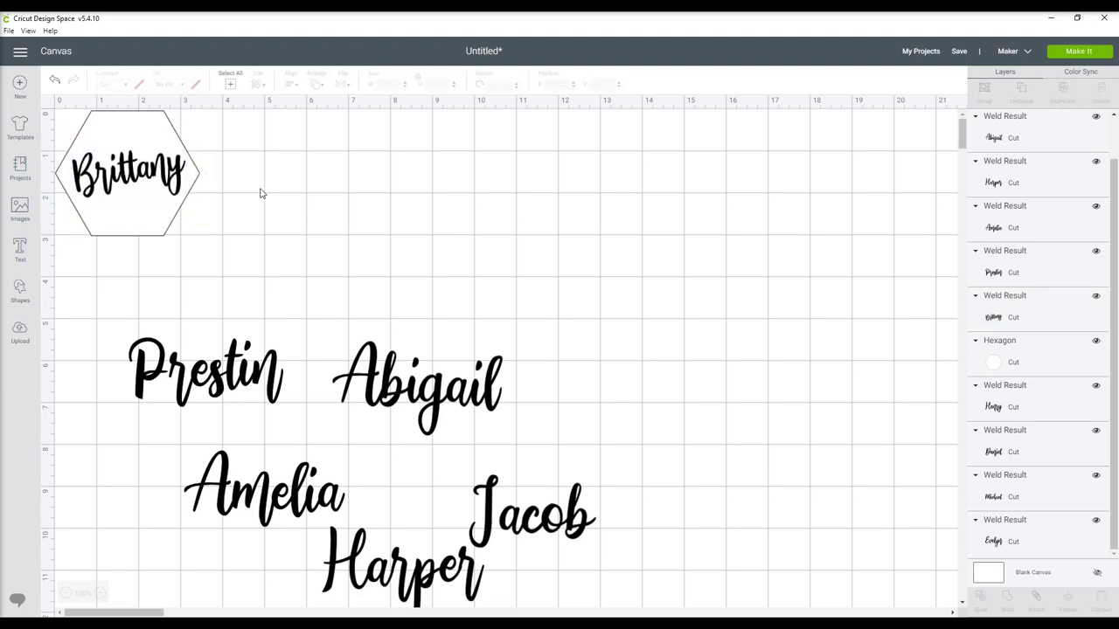
# Move Brittany out of the hexagon, fit Prestin in it, then place Prestin beside Brittany
pyautogui.moveTo(161, 179); pyautogui.dragTo(483, 179)
pyautogui.moveTo(205, 376); pyautogui.dragTo(140, 179)
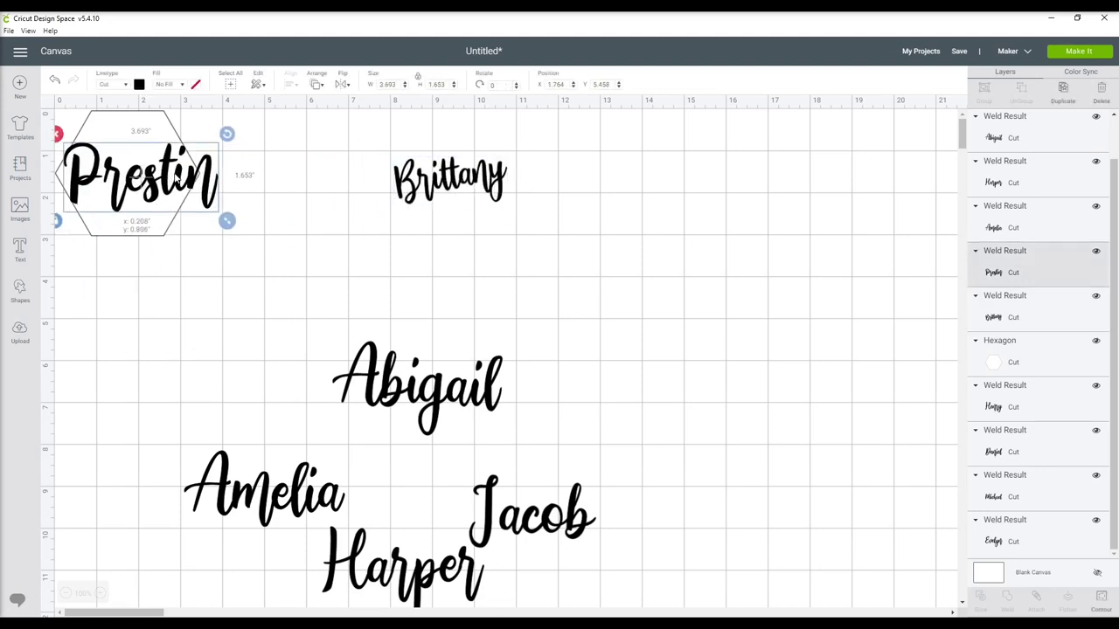
pyautogui.click(225, 195)
pyautogui.moveTo(451, 180); pyautogui.dragTo(322, 173)
pyautogui.click(120, 179)
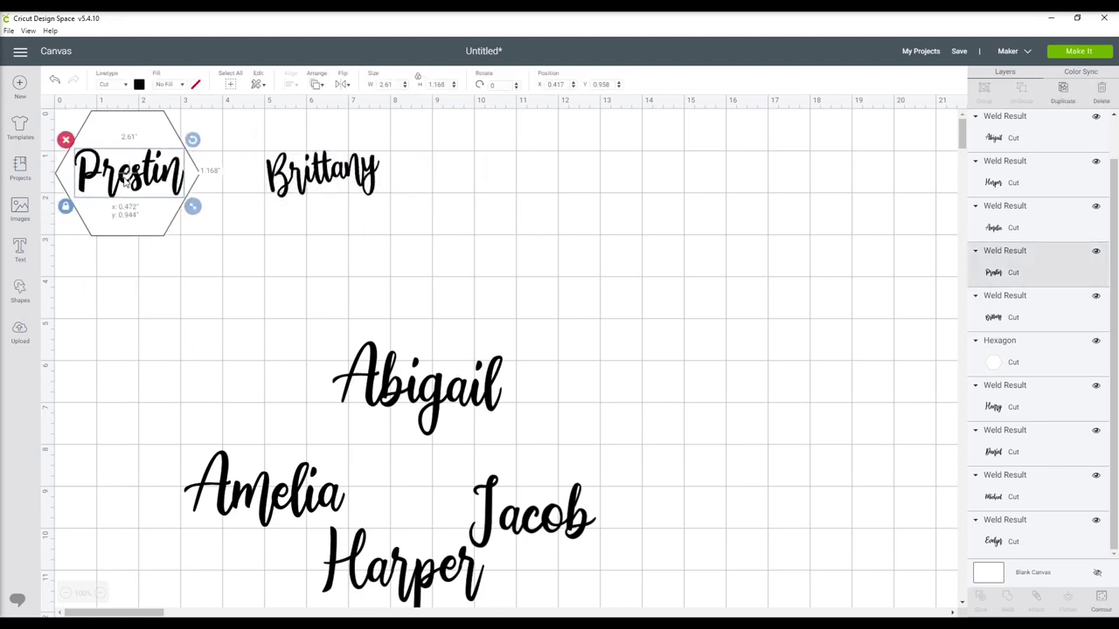
pyautogui.moveTo(120, 179); pyautogui.dragTo(437, 181)
# Fit Abigail to the hexagon, tilt it slightly, and move Michael out beside Henry
pyautogui.moveTo(396, 396); pyautogui.dragTo(125, 200)
pyautogui.moveTo(239, 248); pyautogui.dragTo(195, 219)
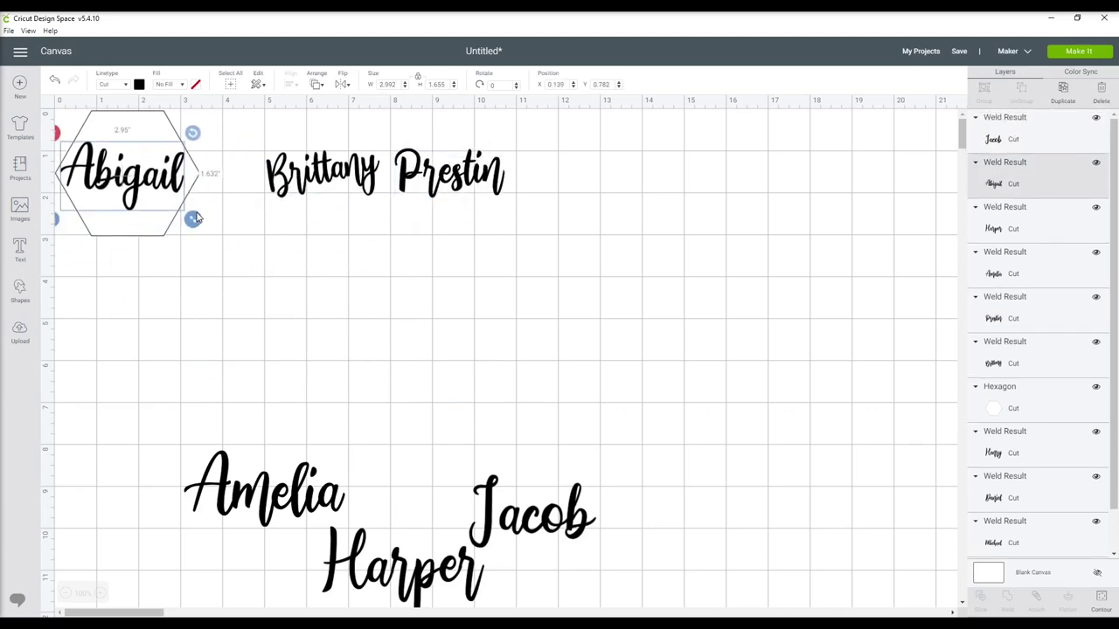
pyautogui.moveTo(194, 132); pyautogui.dragTo(183, 120)
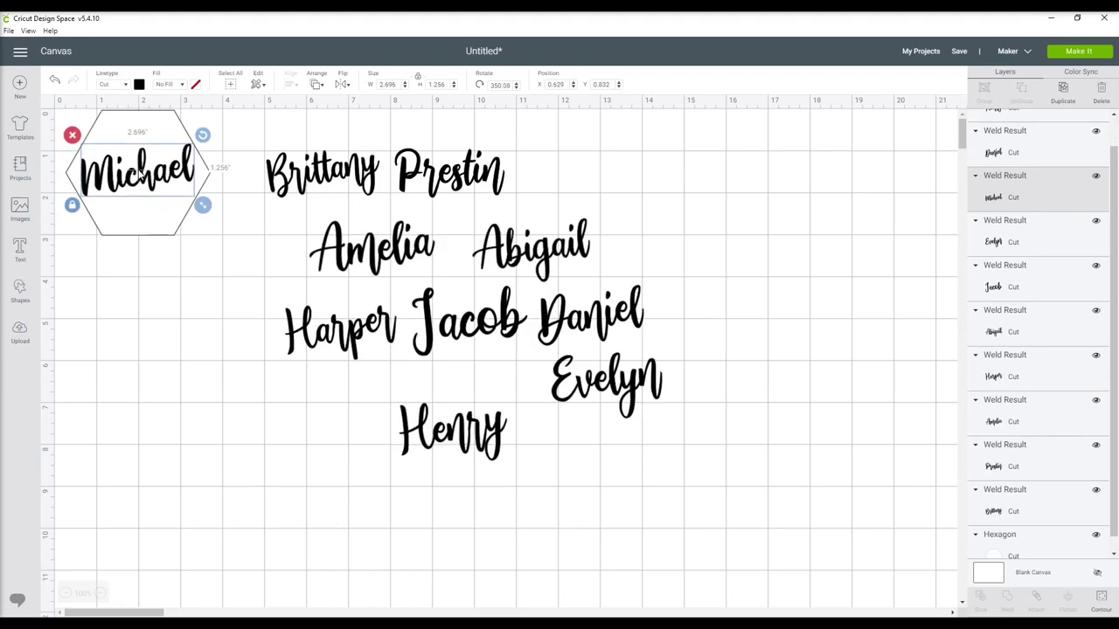
pyautogui.moveTo(137, 177); pyautogui.dragTo(286, 424)
pyautogui.click(338, 475)
# Delete the hexagon placeholder and send the design to the mat preview with Make It
pyautogui.click(142, 150)
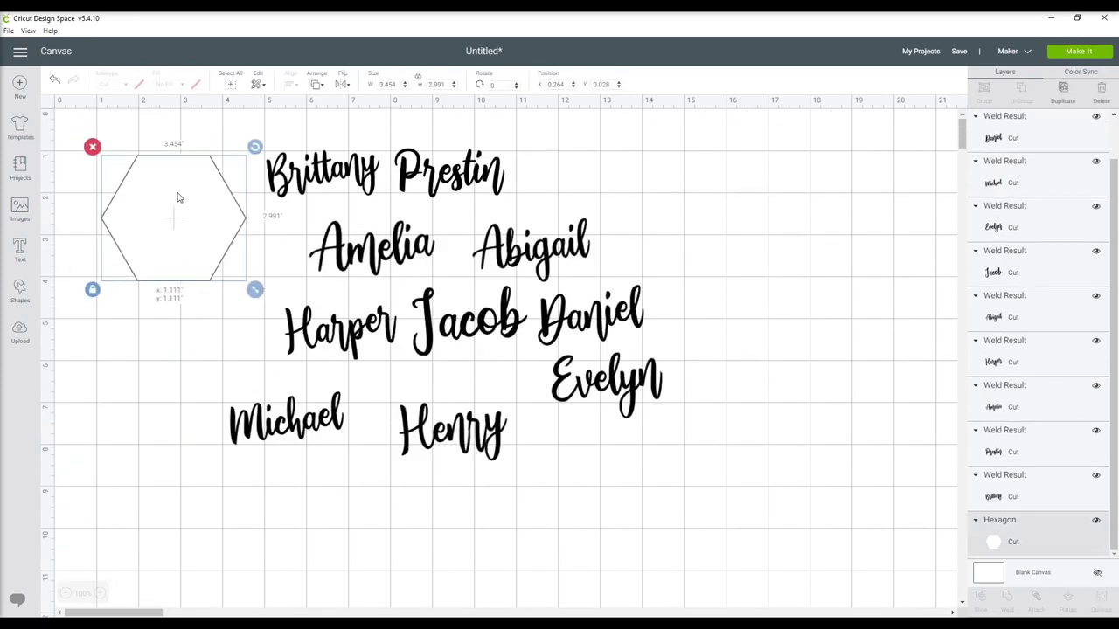
pyautogui.press('Delete')
pyautogui.click(1081, 53)
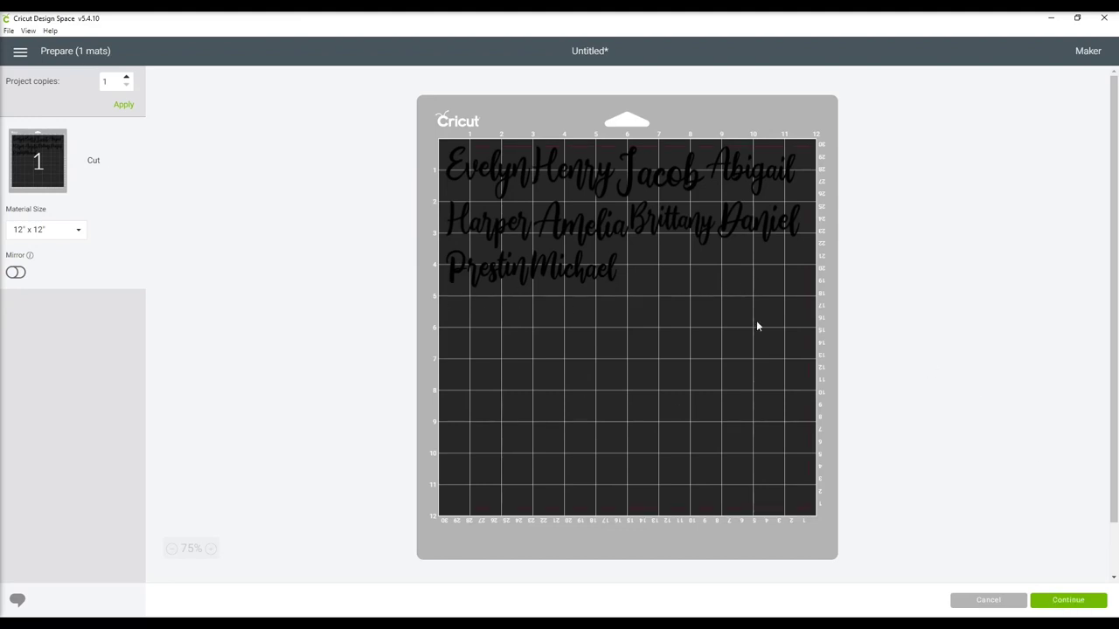
# Continue past the 12x12 mat layout and choose Premium Outdoor Vinyl as the material
pyautogui.click(1062, 602)
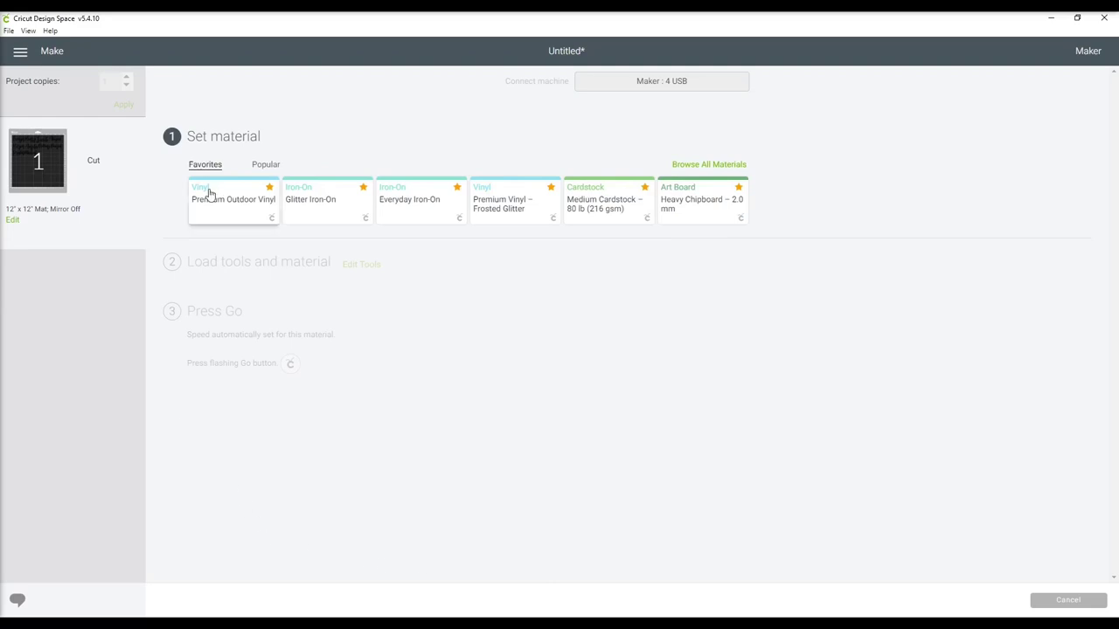
pyautogui.click(210, 210)
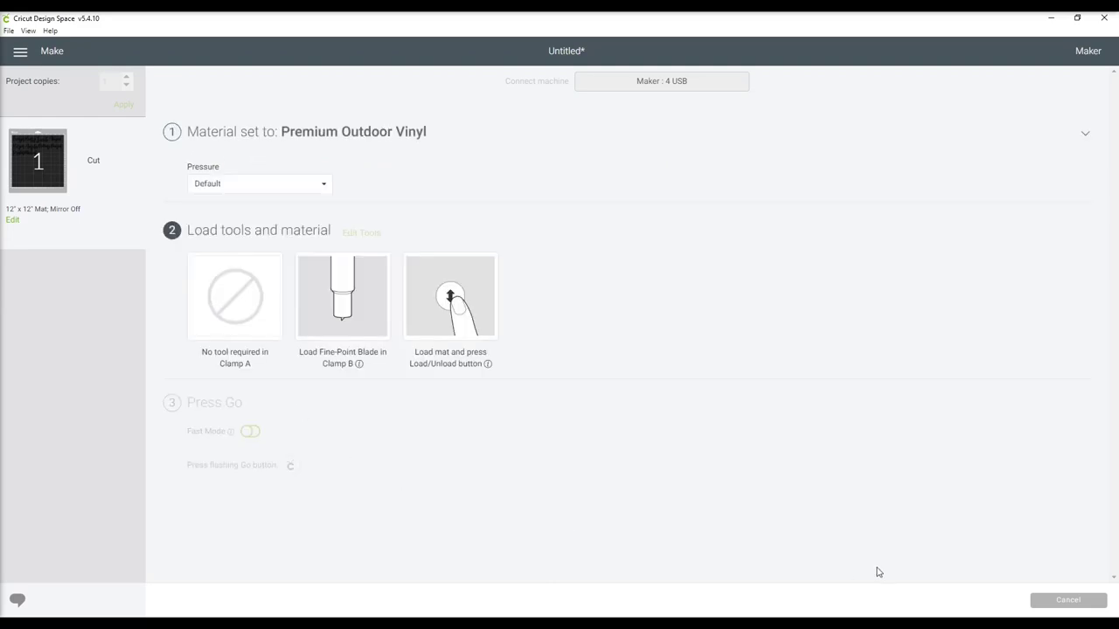